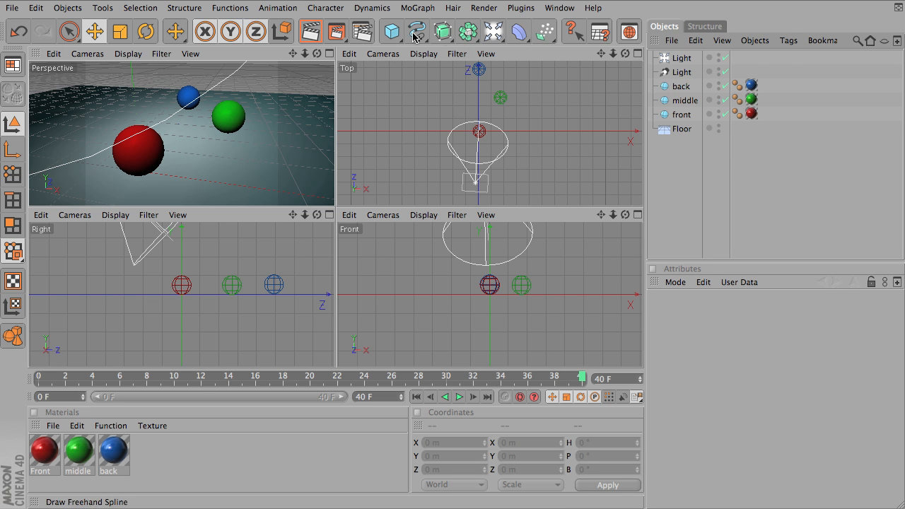
Step: Add a target camera and move its target null onto the green middle sphere, at about X 167, Y 39, Z 272 m
left_click_drag(494, 31, 548, 93)
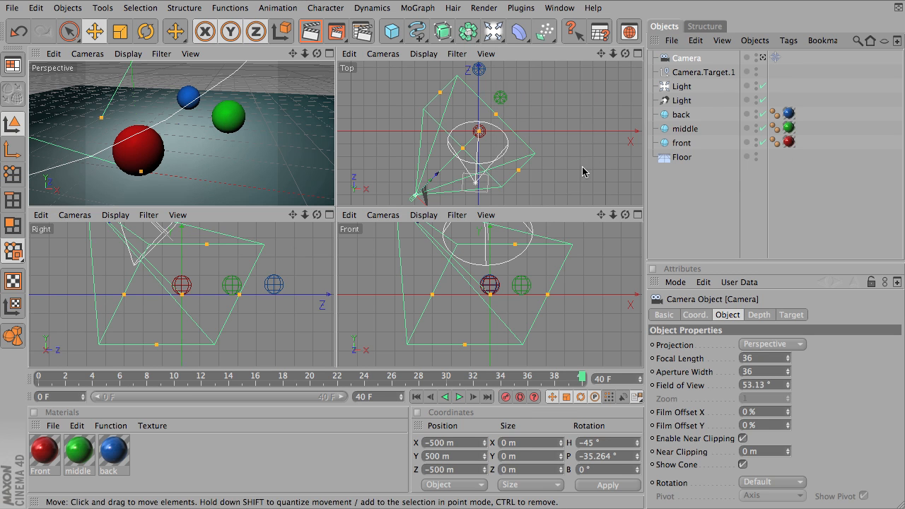
left_click(704, 74)
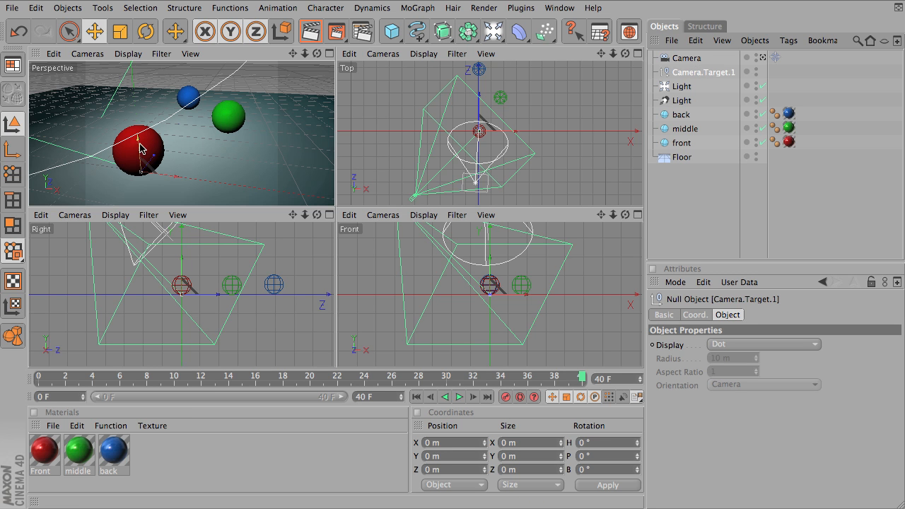
left_click_drag(139, 142, 160, 139)
mouse_move(479, 131)
left_mouse_down()
mouse_move(500, 97)
mouse_move(479, 130)
left_mouse_up()
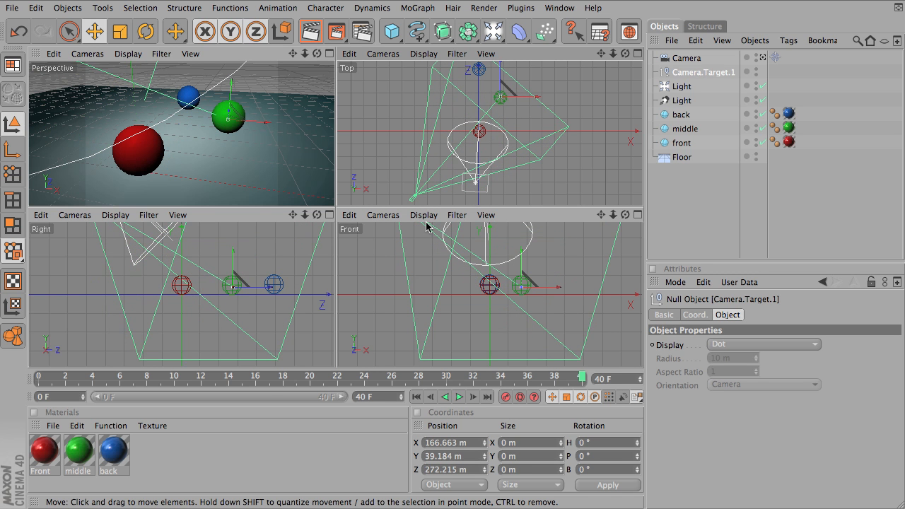
Step: Switch the perspective view to look through the new scene camera
left_click(682, 61)
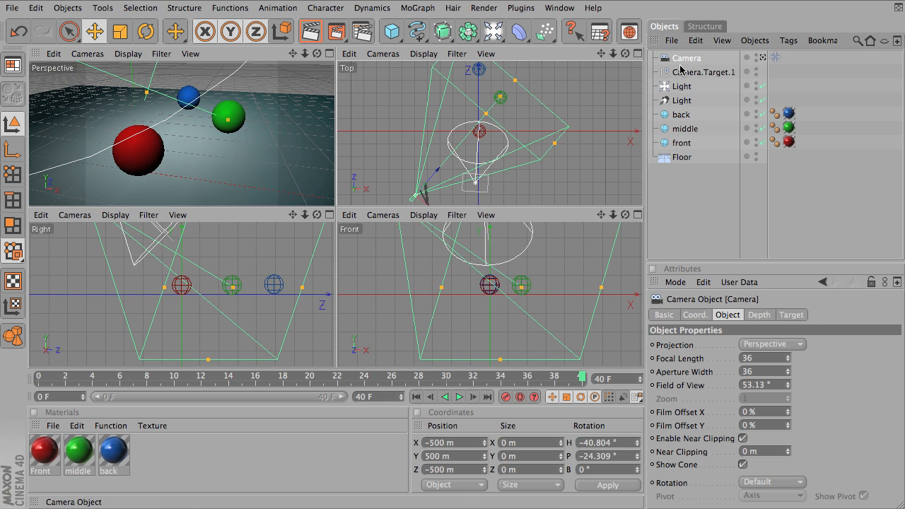
left_click(87, 54)
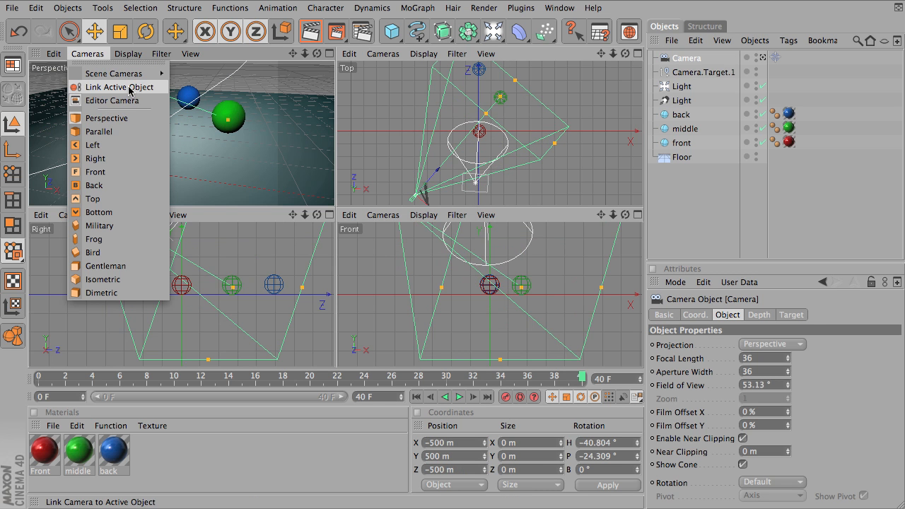
mouse_move(137, 75)
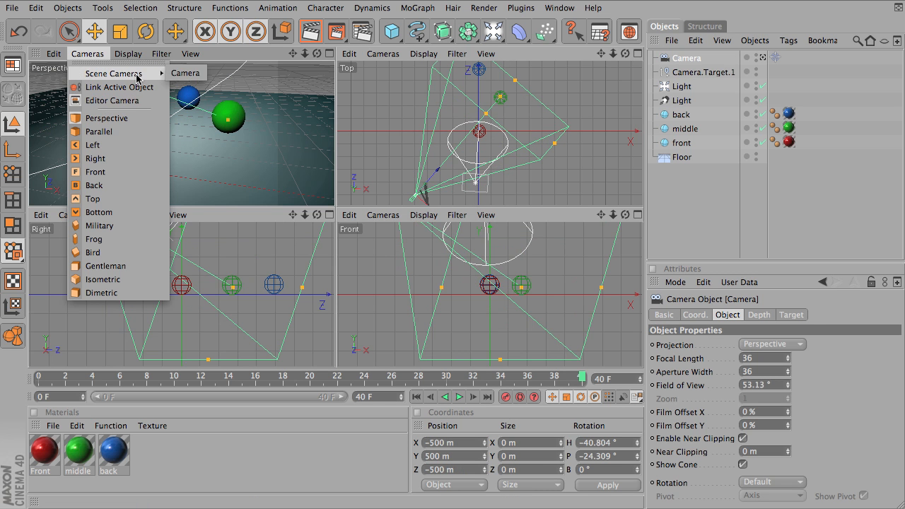
left_click(174, 74)
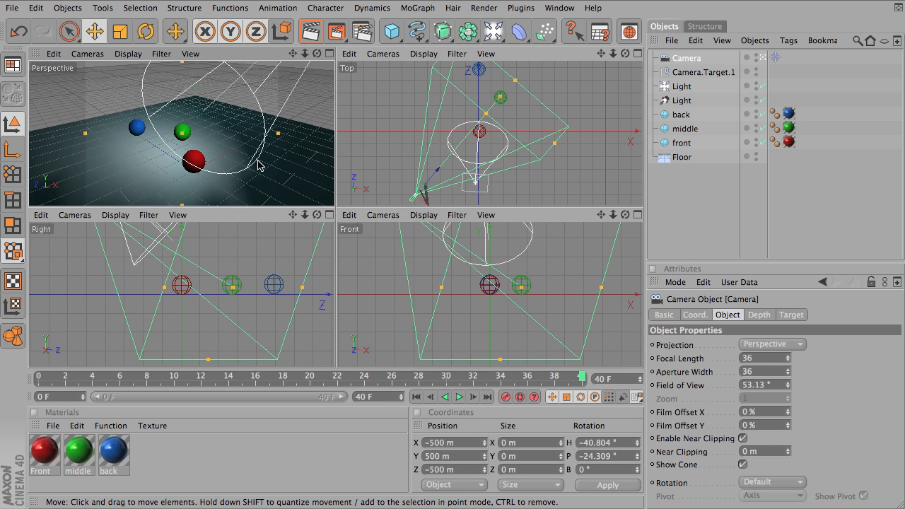
Step: Orbit the camera to about X 153, Y 333, Z -424 m so it looks down on all three spheres, using a maximized perspective view
left_click_drag(272, 154, 175, 134, "alt")
left_click_drag(305, 54, 375, 53)
left_click(329, 54)
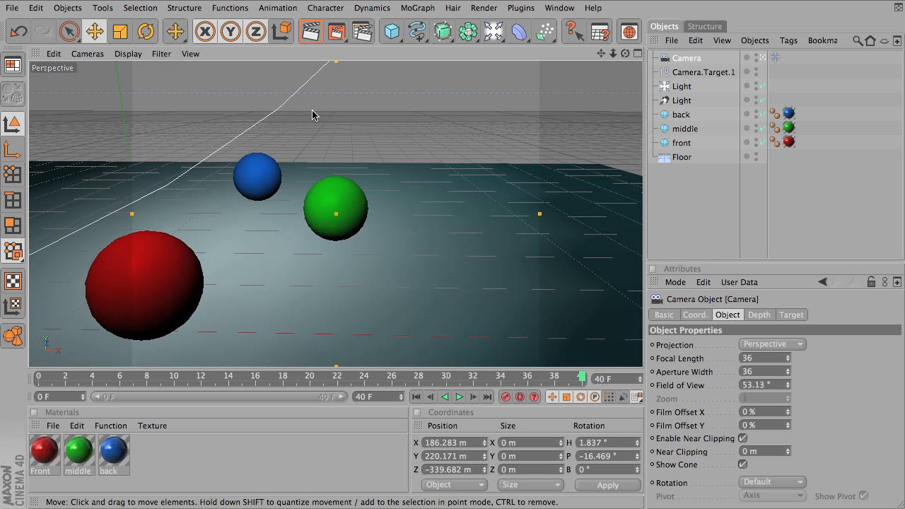
mouse_move(315, 214)
left_mouse_down("alt")
mouse_move(313, 201)
mouse_move(322, 202)
mouse_move(267, 212)
mouse_move(423, 209)
mouse_move(327, 217)
mouse_move(320, 240)
mouse_move(318, 212)
left_mouse_up("alt")
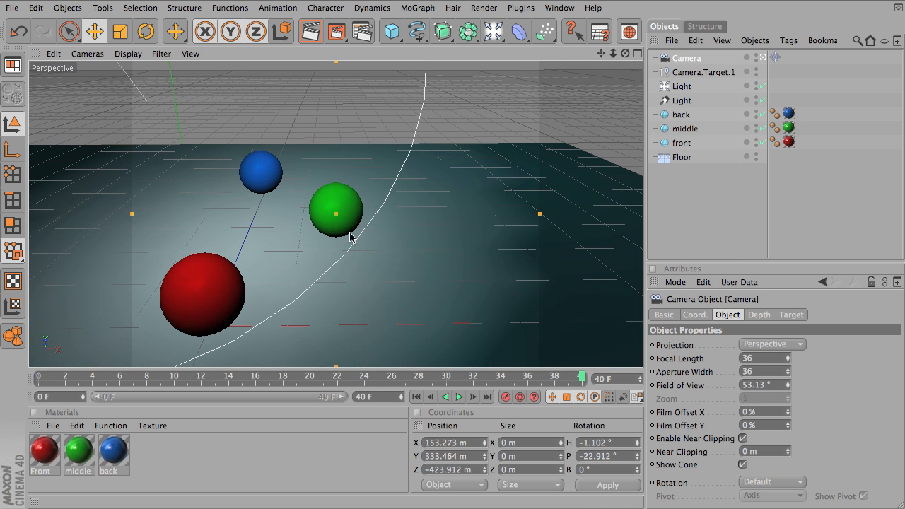
Step: Restore the four-view layout and shift the camera's target null along X to about 171 m
left_click(704, 72)
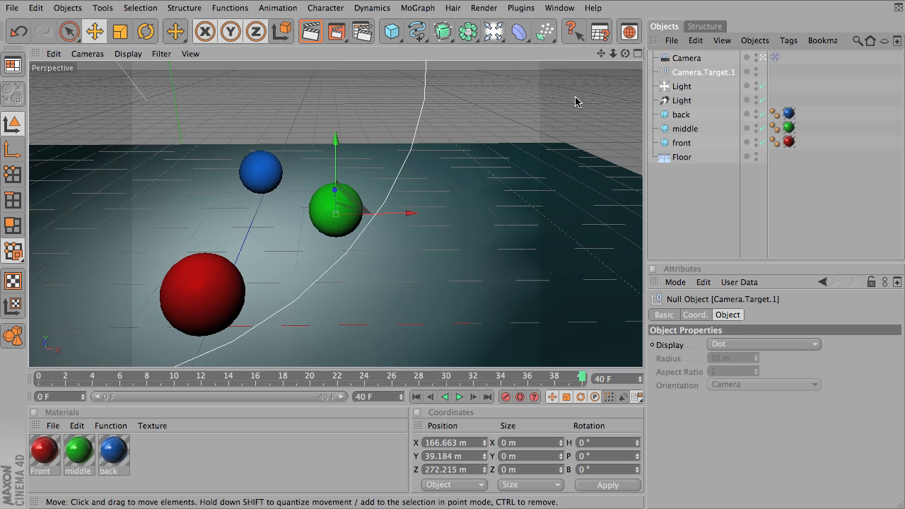
left_click(639, 54)
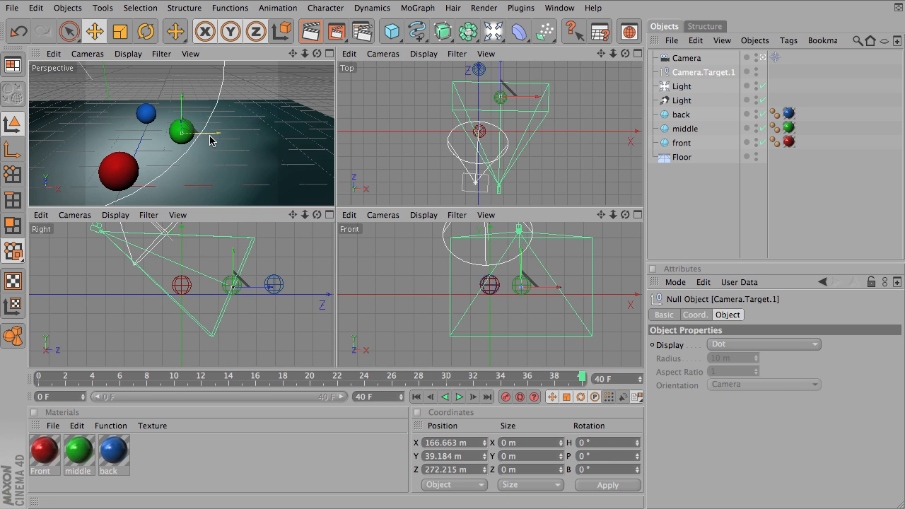
mouse_move(216, 134)
left_mouse_down()
mouse_move(233, 136)
mouse_move(198, 133)
mouse_move(223, 135)
mouse_move(213, 132)
left_mouse_up()
left_click_drag(153, 135, 180, 132)
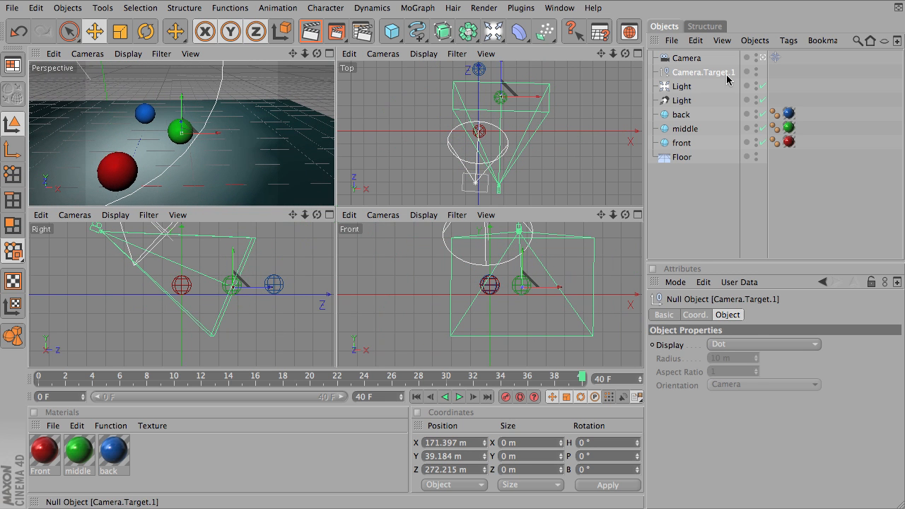
Step: Copy the camera's Target Expression tag onto Camera.Target.1 and set the copy's target object to Camera
left_click(776, 56)
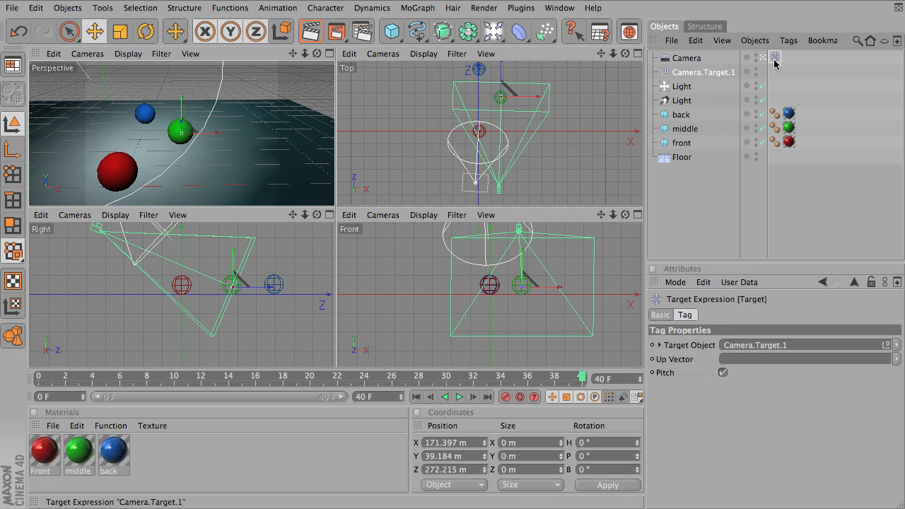
left_click_drag(776, 61, 776, 71, "ctrl")
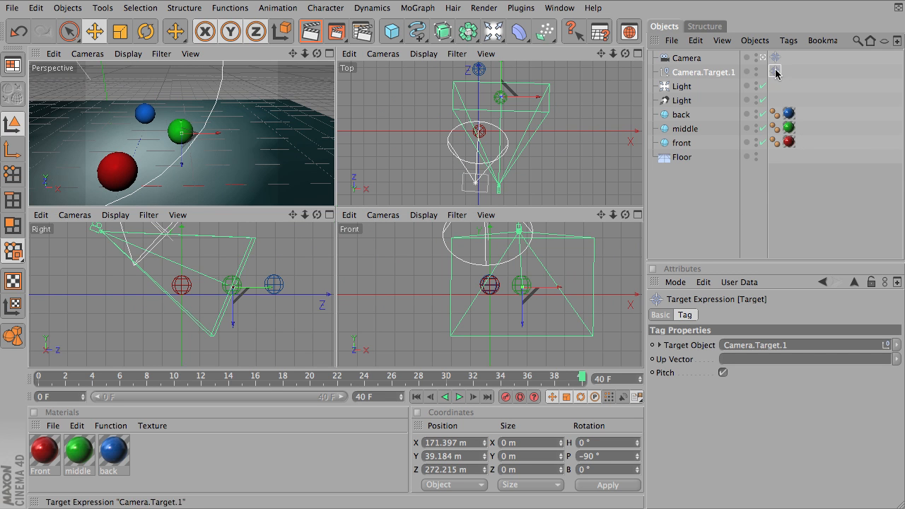
left_click_drag(693, 58, 789, 348)
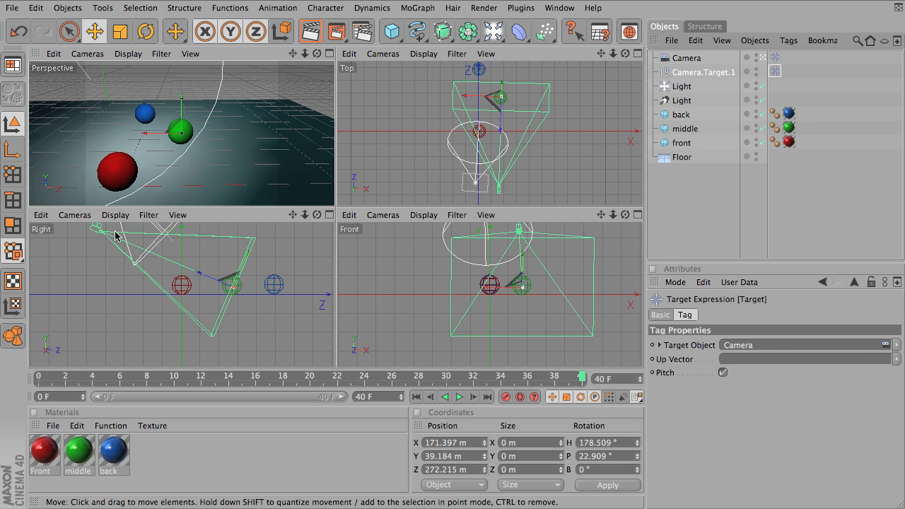
Step: Move Camera.Target.1 to about X 19, Y -13, Z 251 m and bring the camera closer to the spheres
left_click(685, 60)
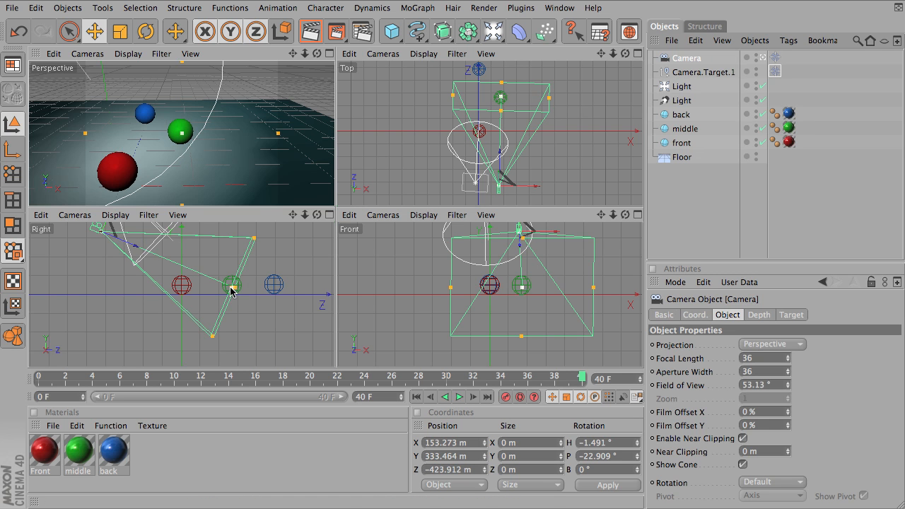
left_click(697, 72)
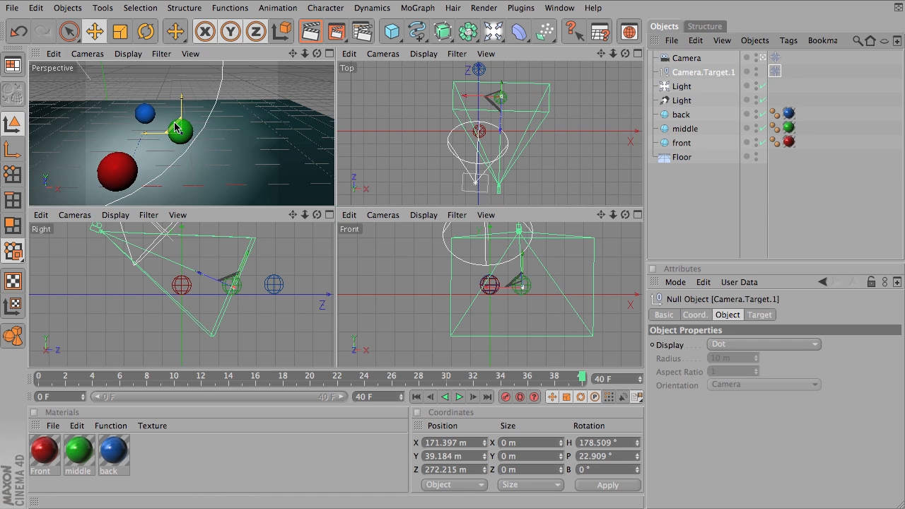
left_click_drag(176, 125, 142, 140)
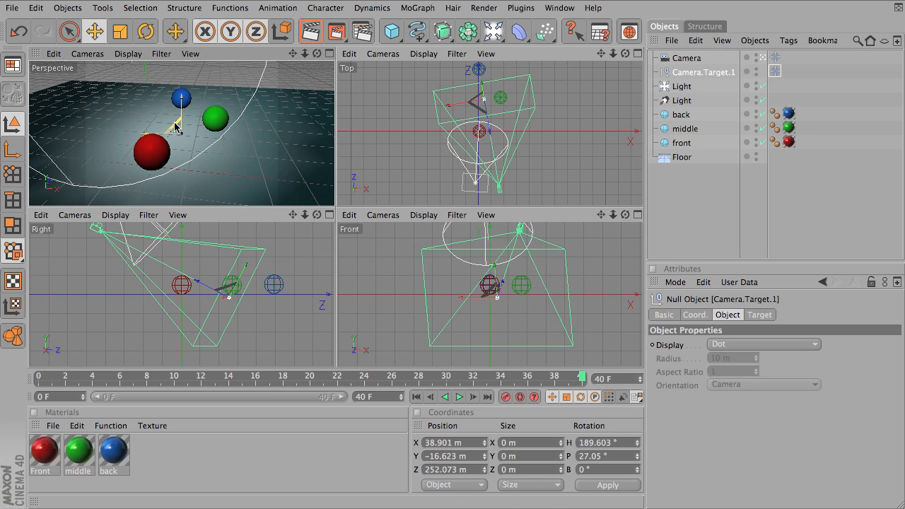
scroll(180, 134, "up", 5)
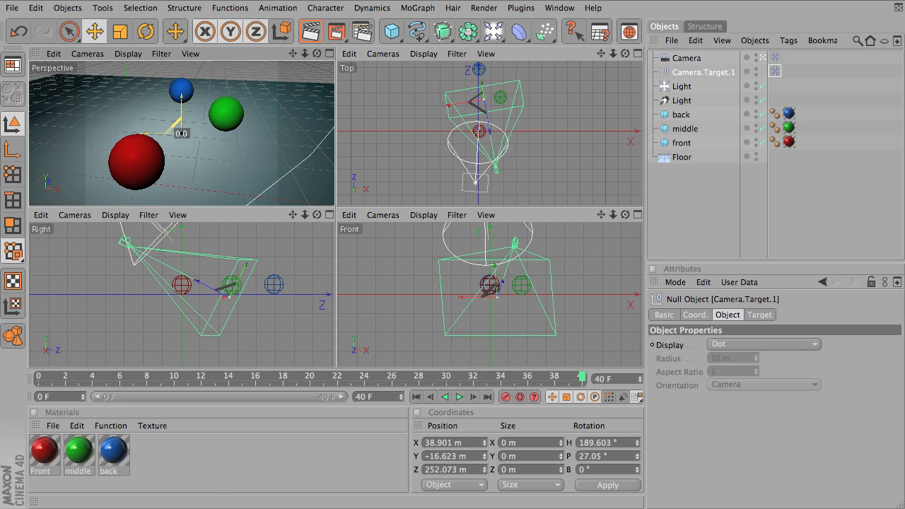
left_click_drag(178, 125, 182, 133)
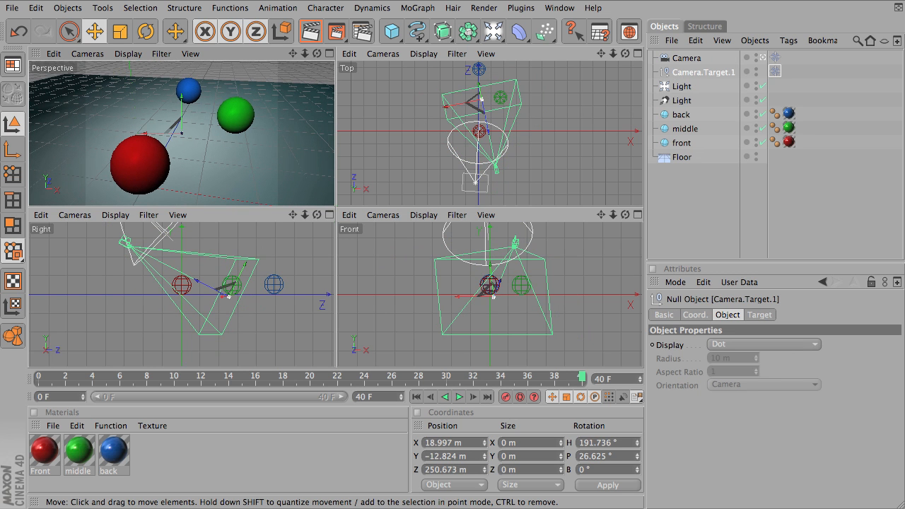
left_click(683, 58)
left_click(679, 72)
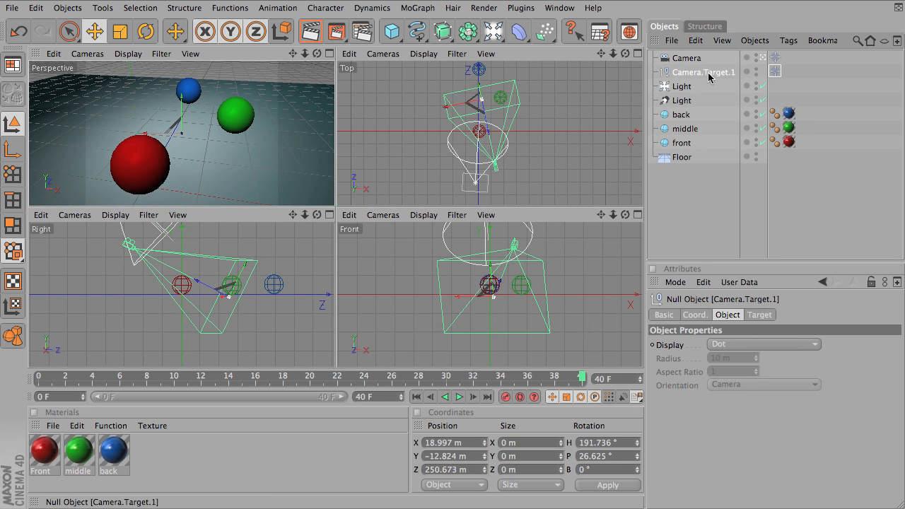
Step: Return the timeline to frame 0 and clear the object selection
left_click_drag(582, 379, 38, 402)
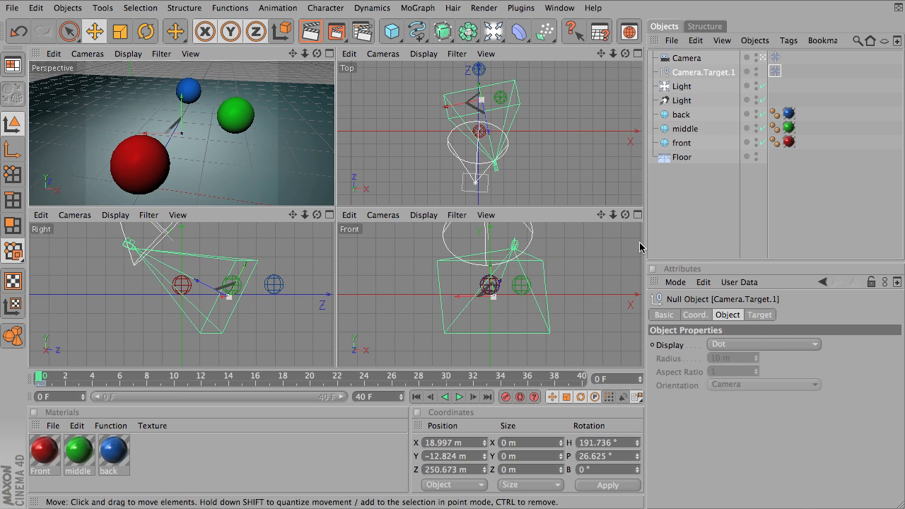
left_click(698, 61)
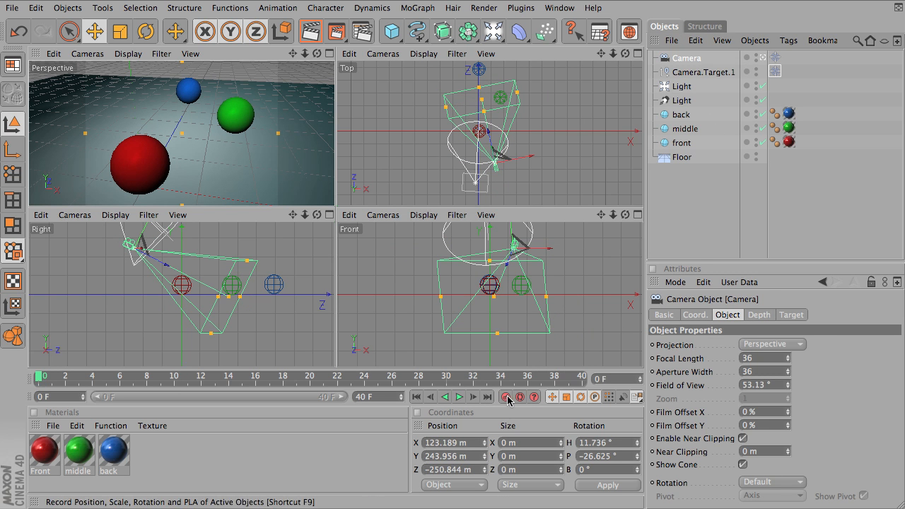
left_click(706, 227)
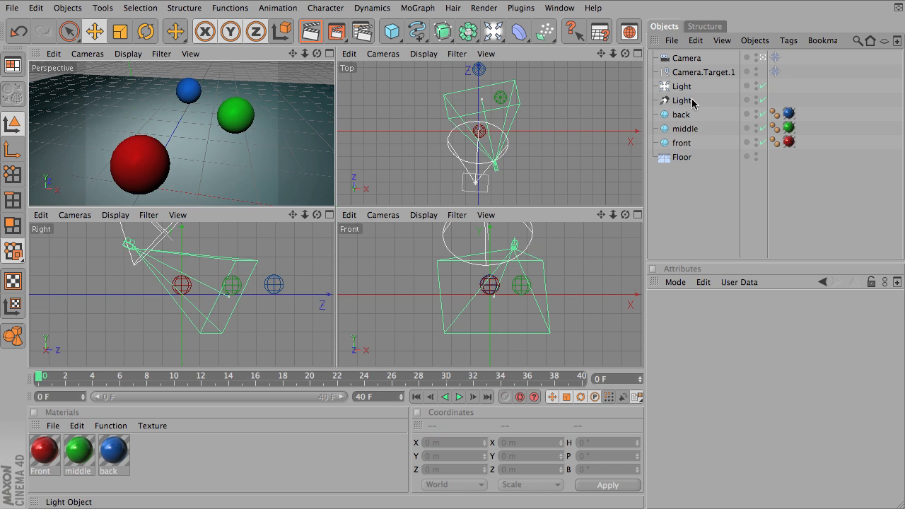
Step: Try to render to the picture viewer, decline continuing without saving, and check the Save options in the render settings
key("shift+r")
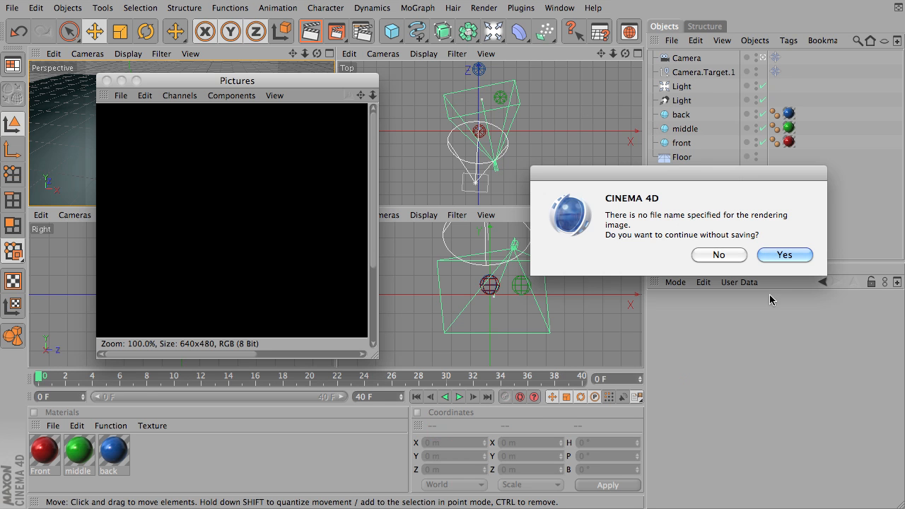
left_click(722, 255)
left_click(360, 28)
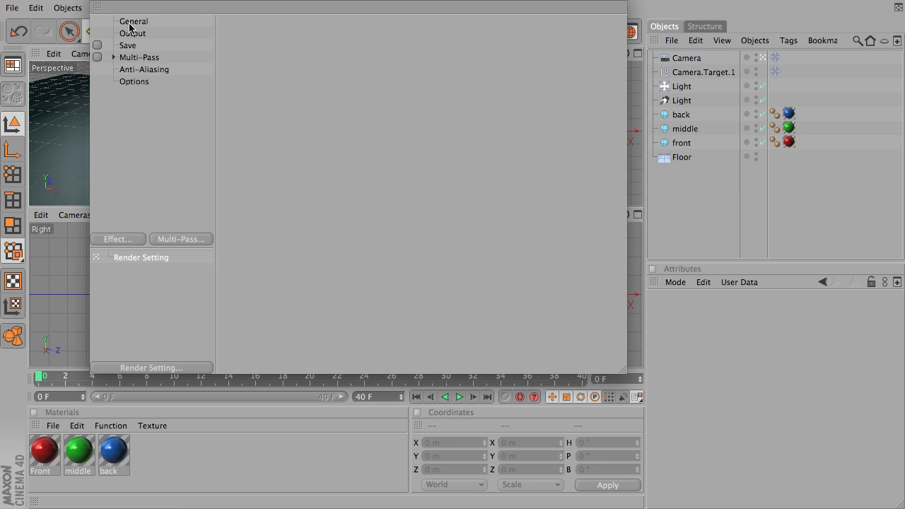
left_click(123, 47)
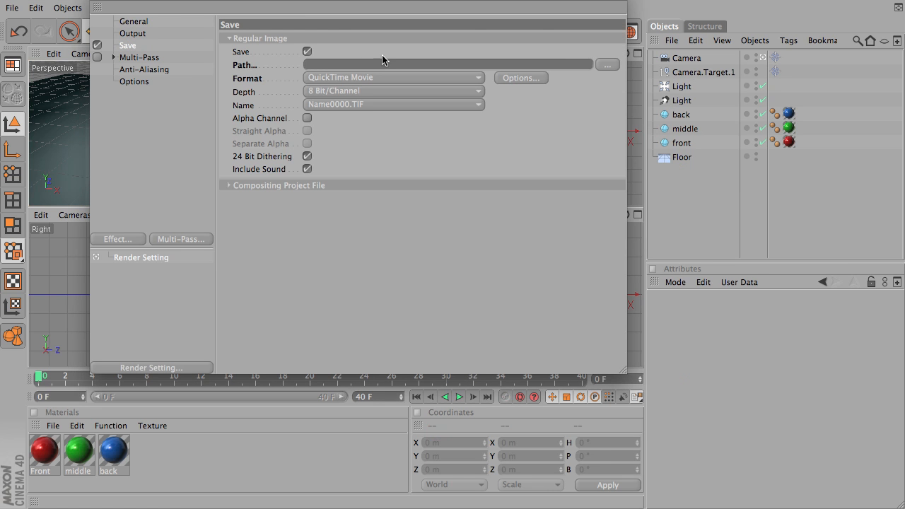
left_click(102, 5)
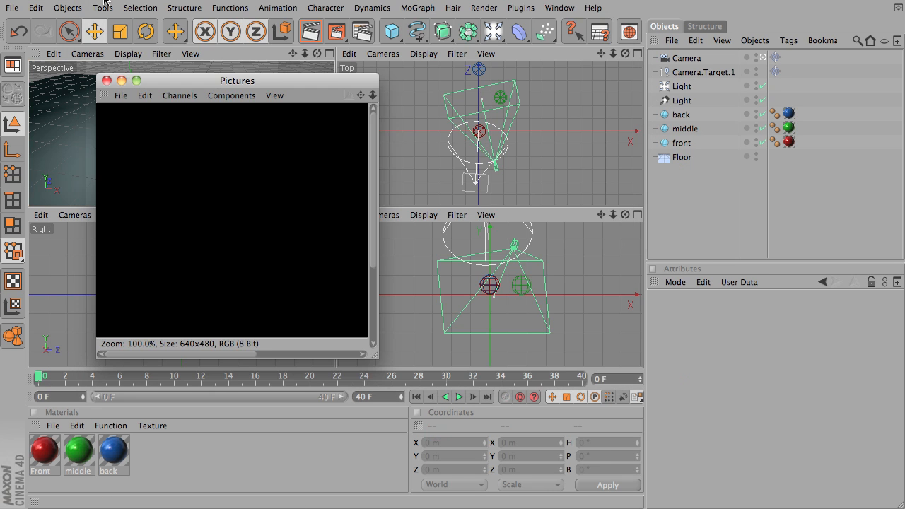
Step: Start rendering the animation to the picture viewer without saving, and stop the render during its first frames
key("shift+r")
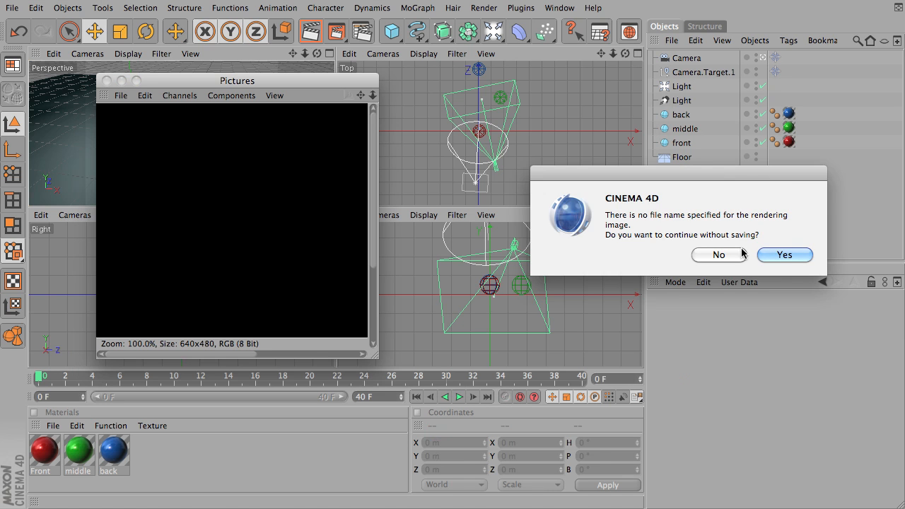
left_click(787, 257)
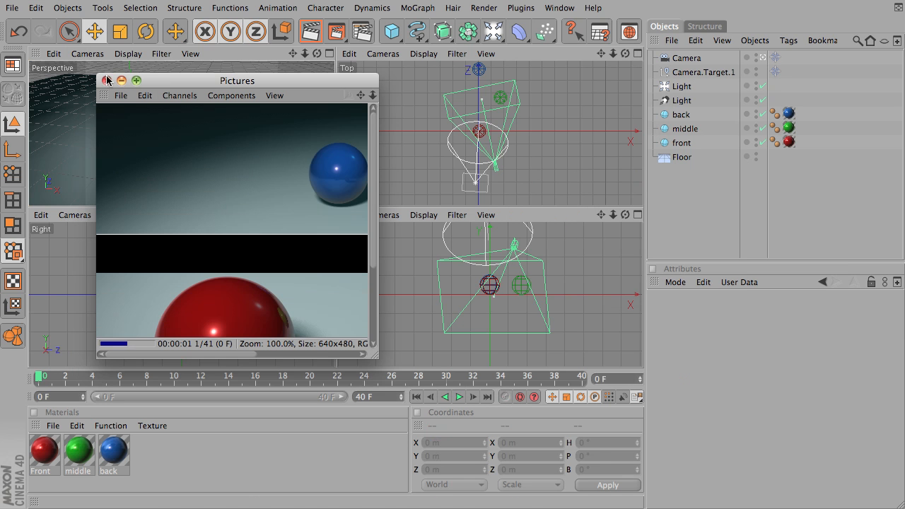
left_click(106, 79)
left_click(736, 254)
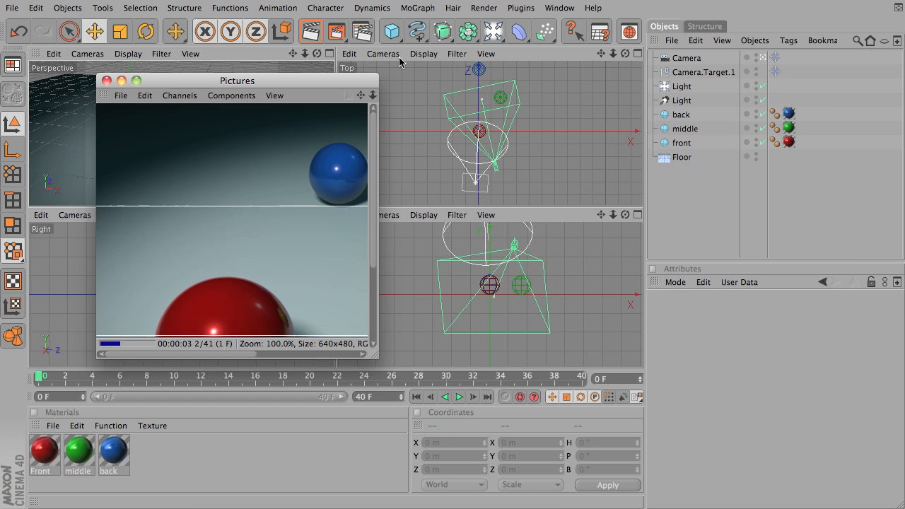
left_click(106, 79)
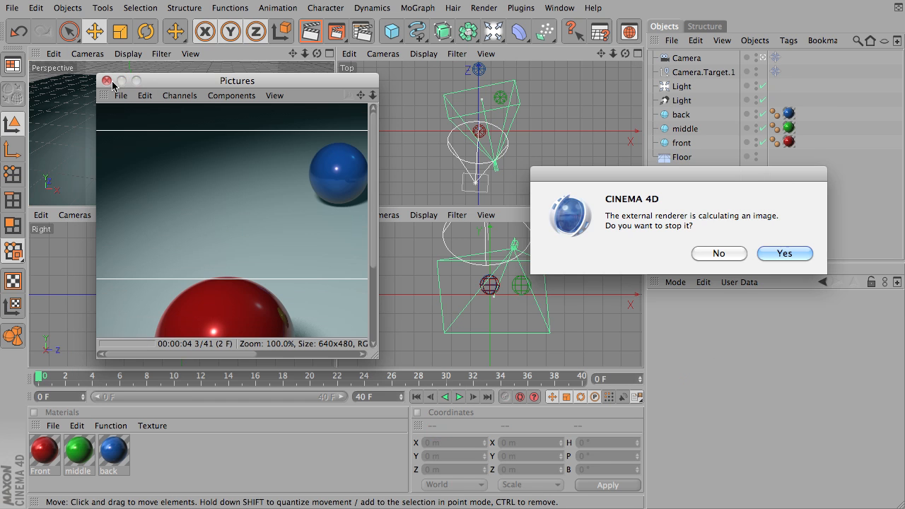
left_click(784, 254)
Step: Set the render output's frame range to Current Frame and disable saving of the rendered image
left_click(599, 31)
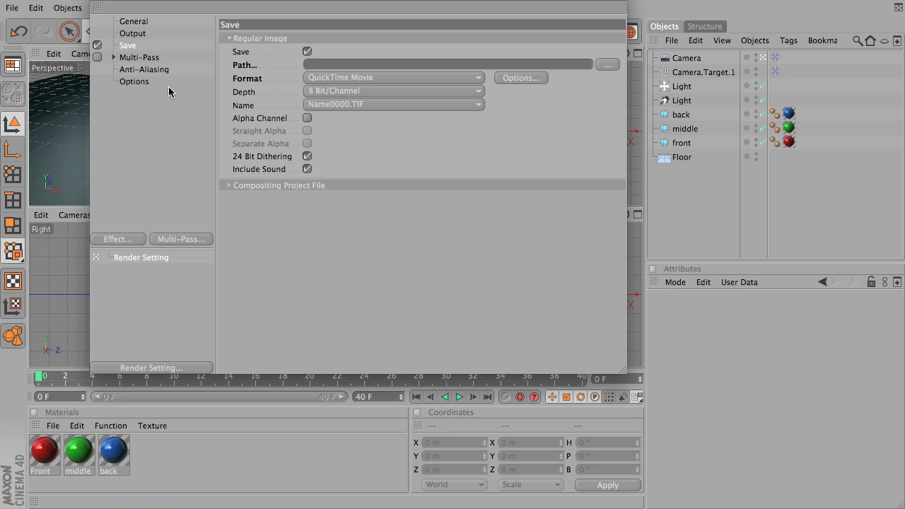
left_click(133, 34)
left_click(385, 168)
left_click(387, 197)
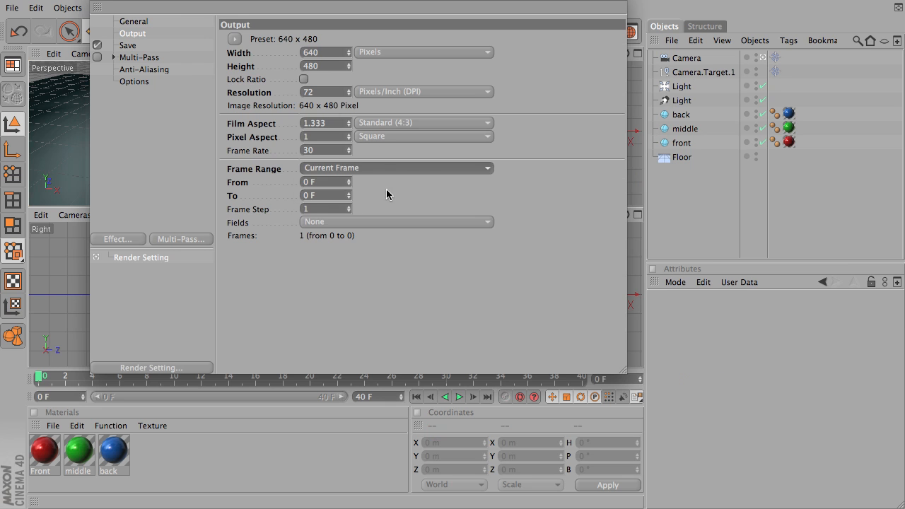
left_click(98, 45)
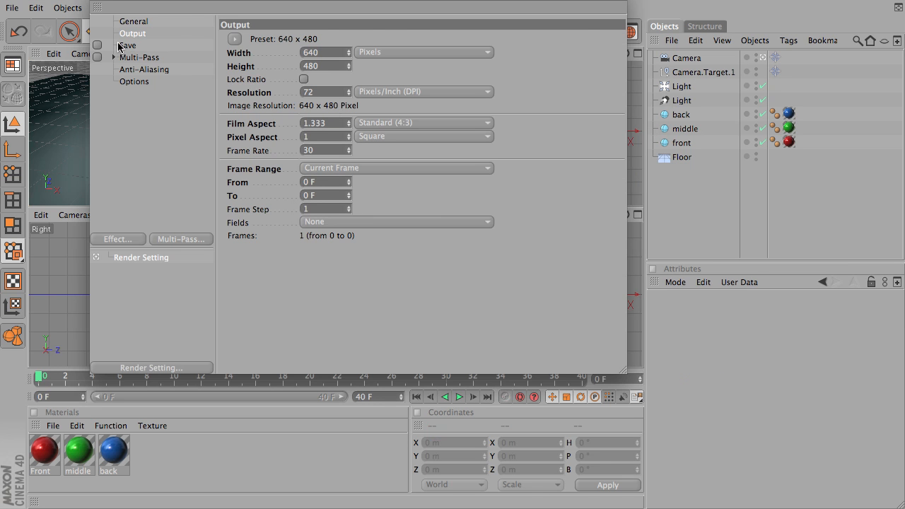
Step: Close the render settings, render the current frame to the picture viewer, and enlarge the viewer to inspect the whole image
left_click(101, 0)
left_click(337, 31)
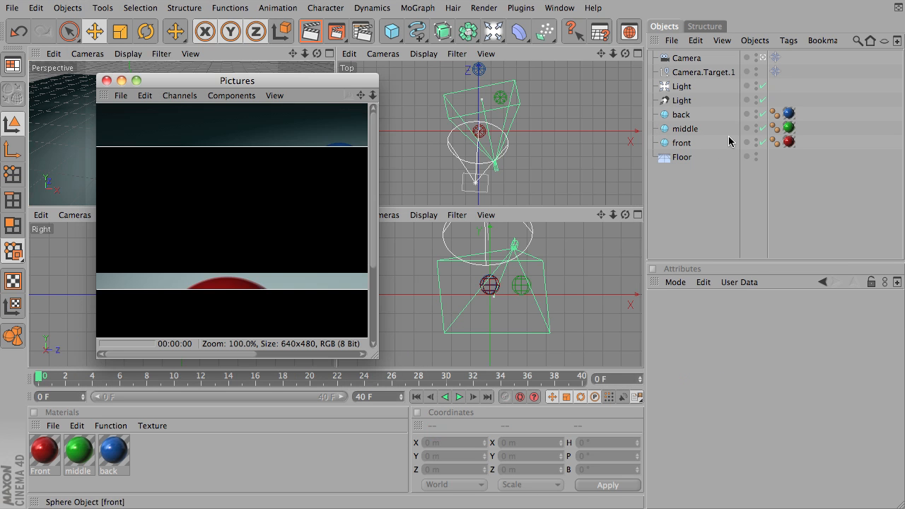
left_click_drag(377, 356, 675, 508)
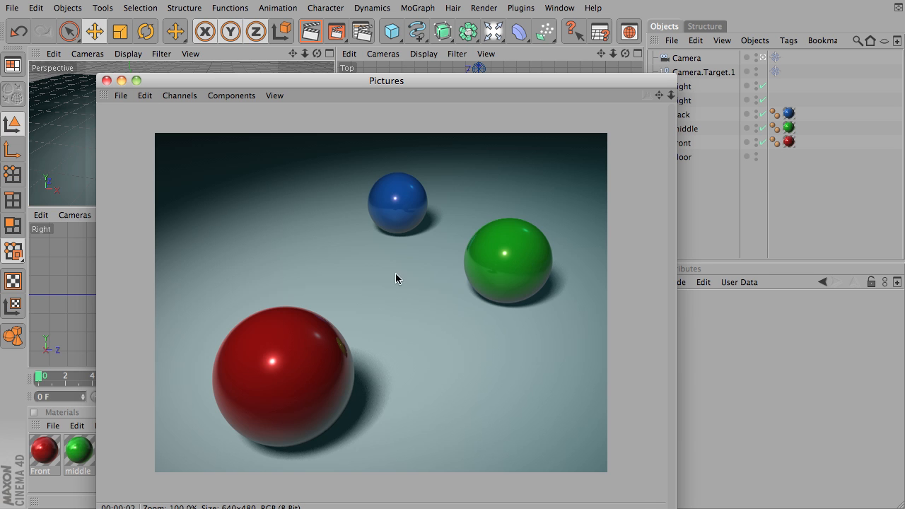
left_click(108, 81)
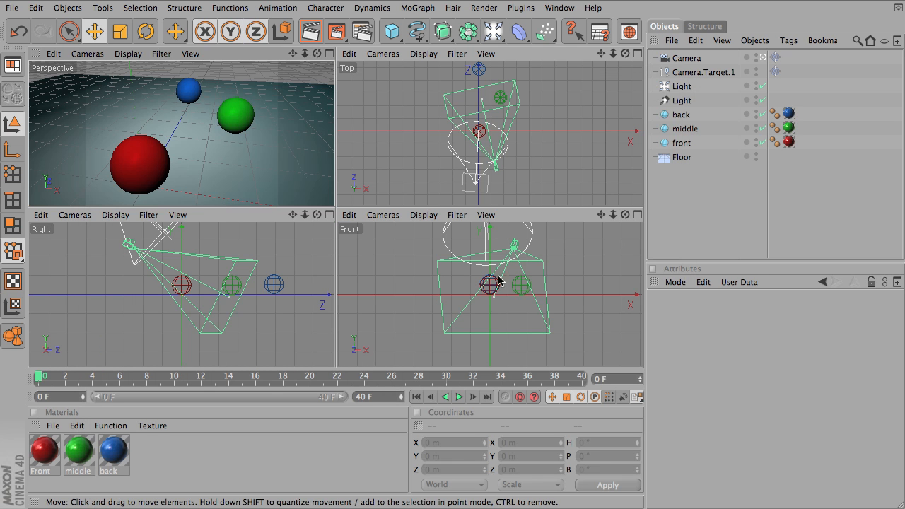
Step: Enable Front Blur and Rear Blur in the Camera object's depth of field settings
left_click(686, 58)
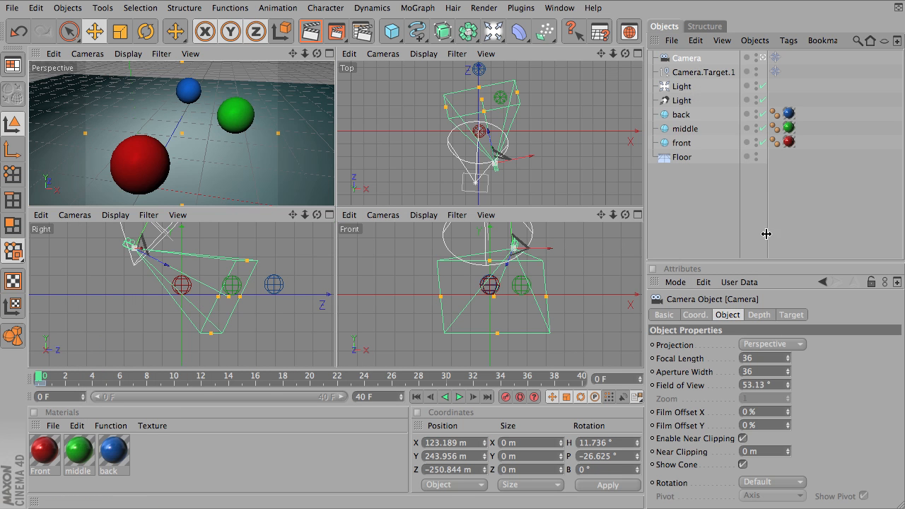
left_click(762, 315)
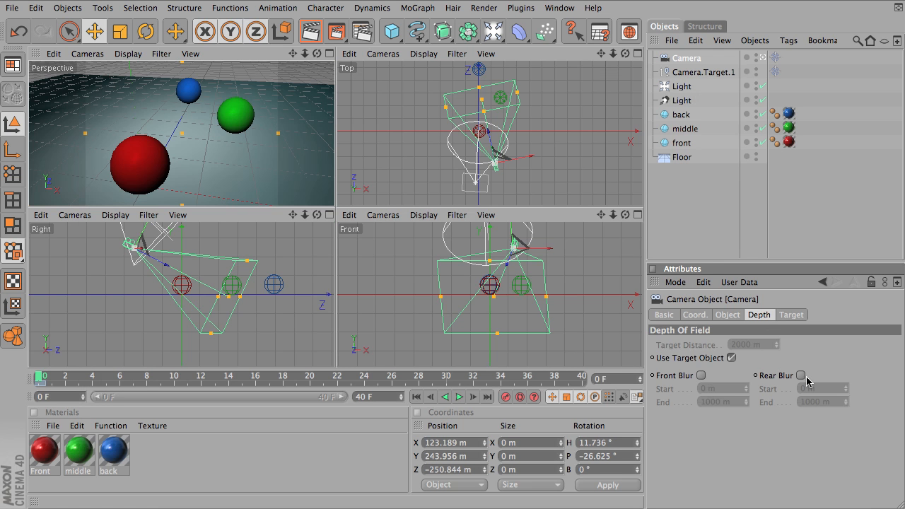
left_click(702, 375)
left_click(802, 375)
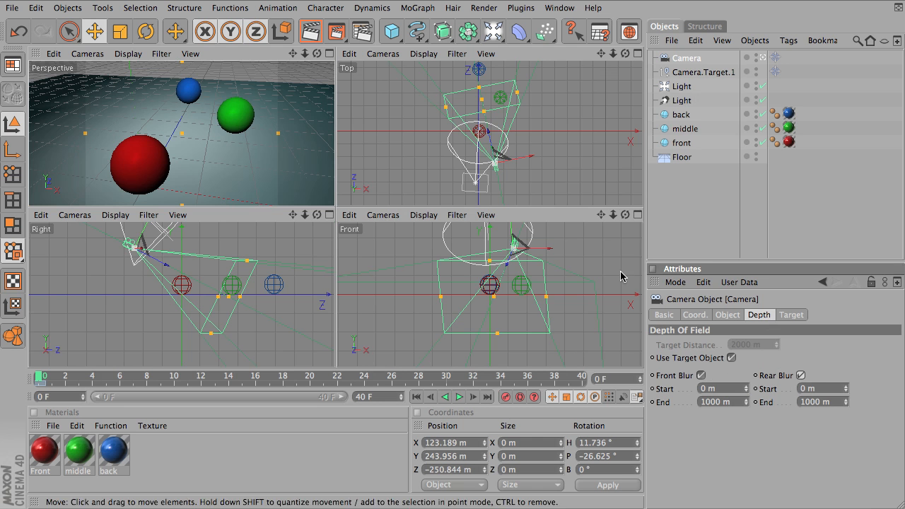
Step: Adjust the camera's blur handles in an enlarged Top view, ending Rear Blur at about 370 m and Front Blur at about 342 m
left_click(638, 54)
scroll(572, 204, "down", 5)
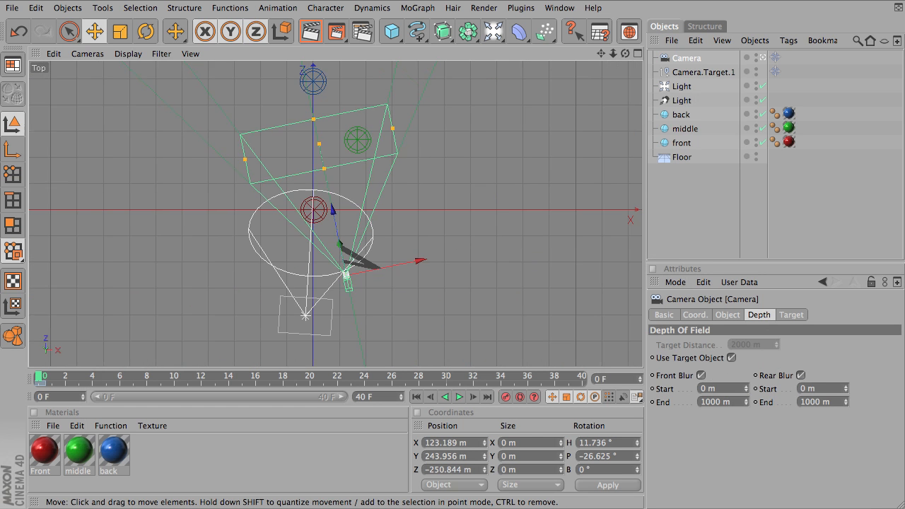
scroll(462, 229, "down", 1)
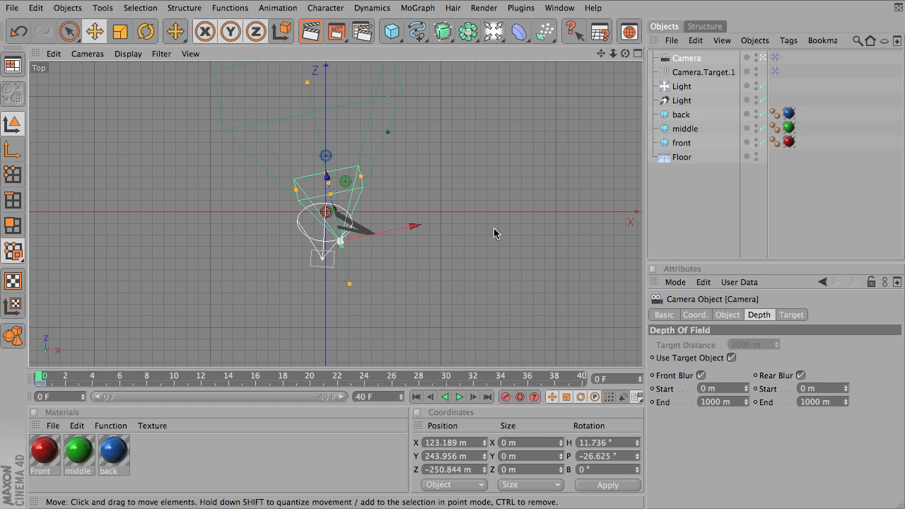
scroll(495, 229, "up", 2)
middle_click_drag(451, 147, 459, 183, "alt")
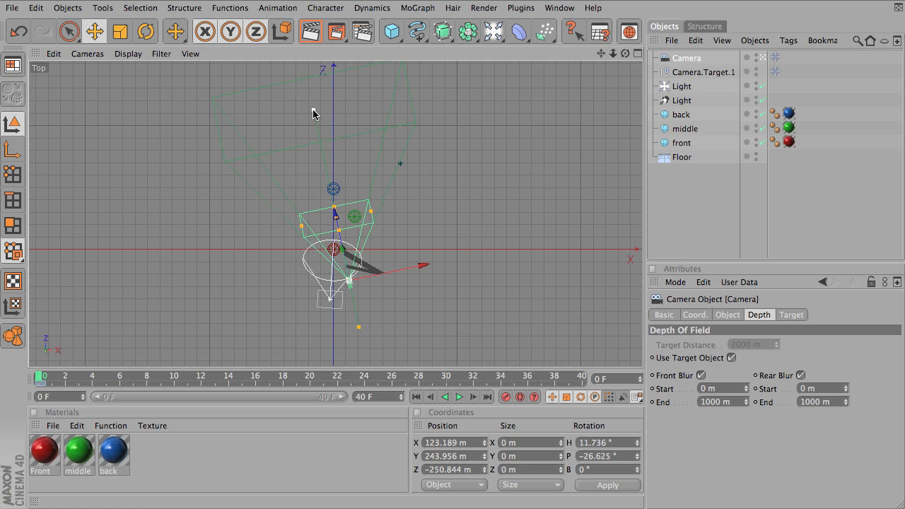
left_click_drag(314, 110, 322, 151)
left_click_drag(359, 327, 345, 255)
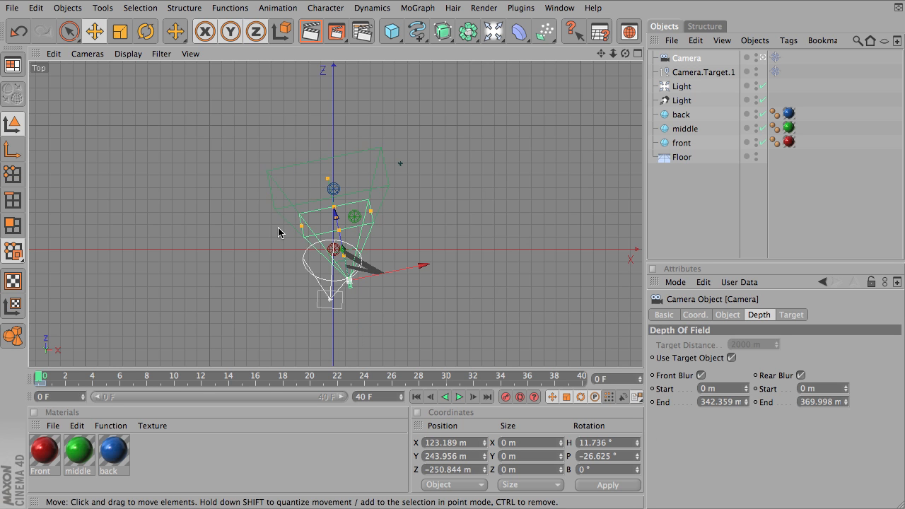
left_click(353, 220)
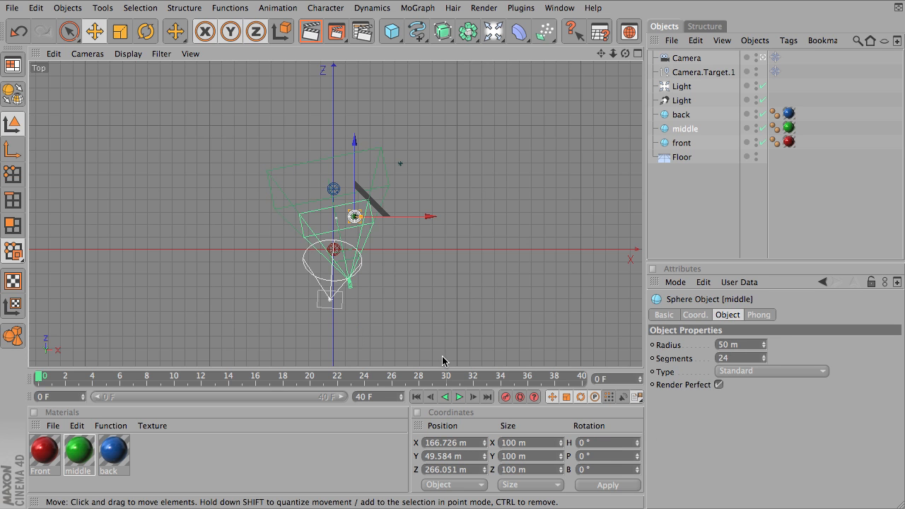
left_click(385, 241)
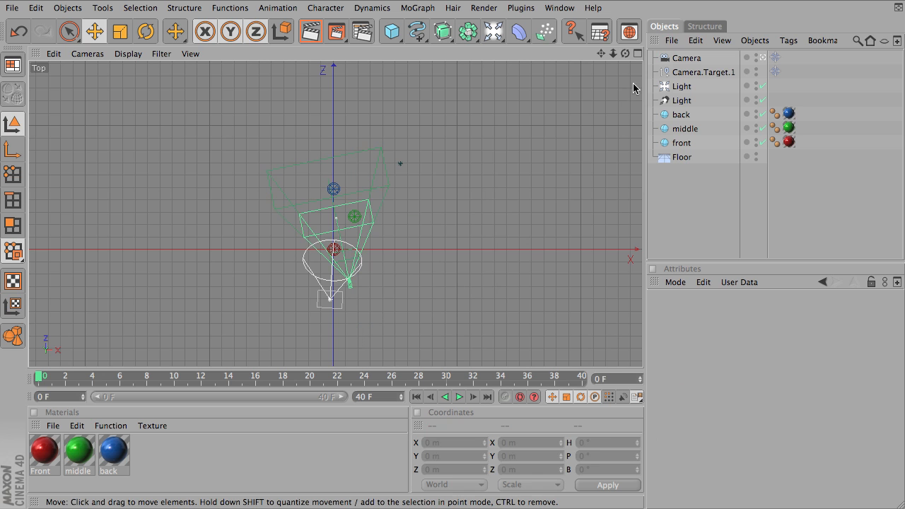
Step: Set the camera's Front Blur and Rear Blur start distances to 50 m and test-render the frame in the picture viewer
left_click(684, 60)
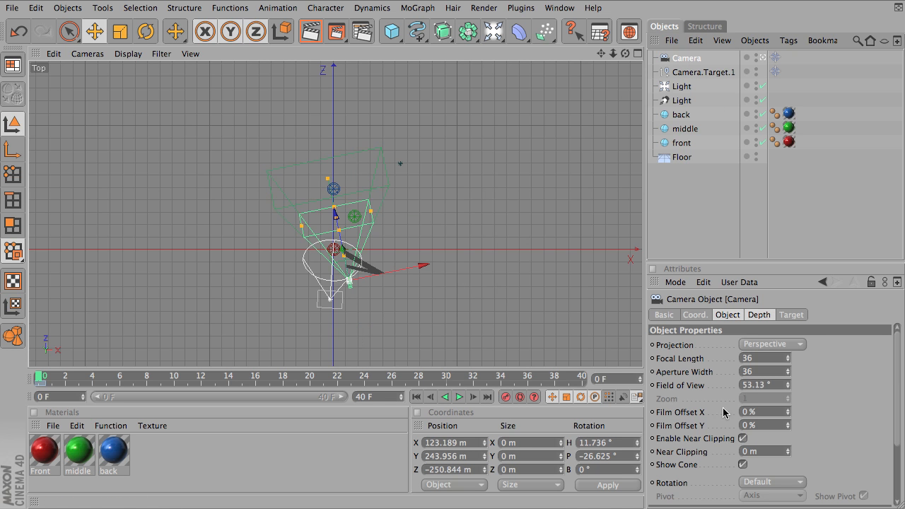
left_click(760, 315)
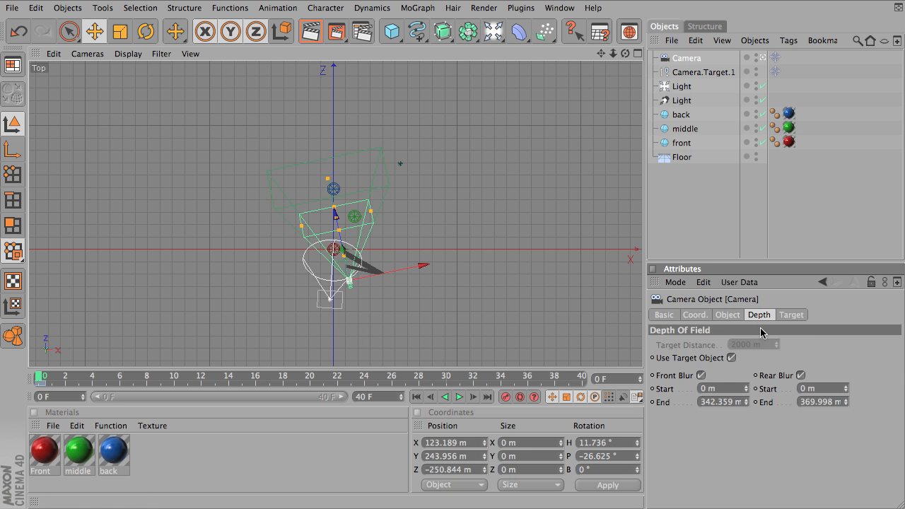
left_click(694, 388)
type("70")
left_click(711, 389)
left_click(708, 391)
key("BackSpace")
type("50")
key("Return")
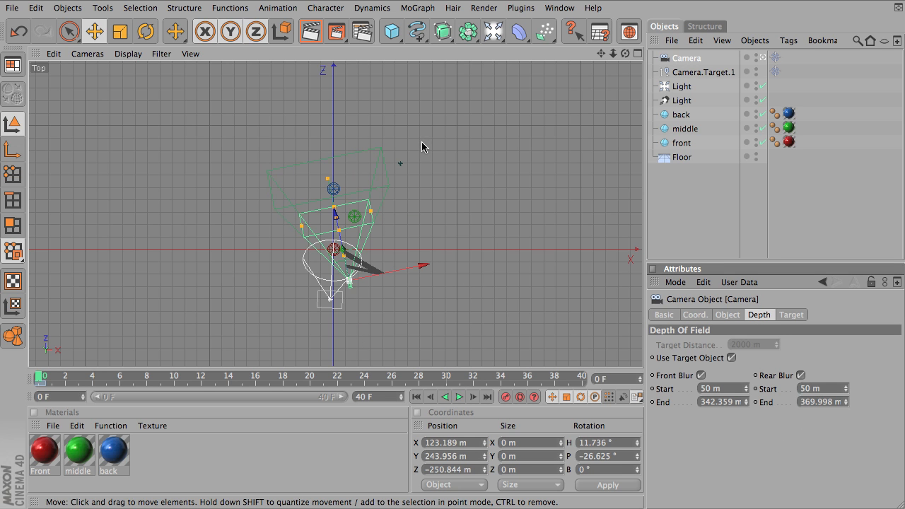
key("shift+r")
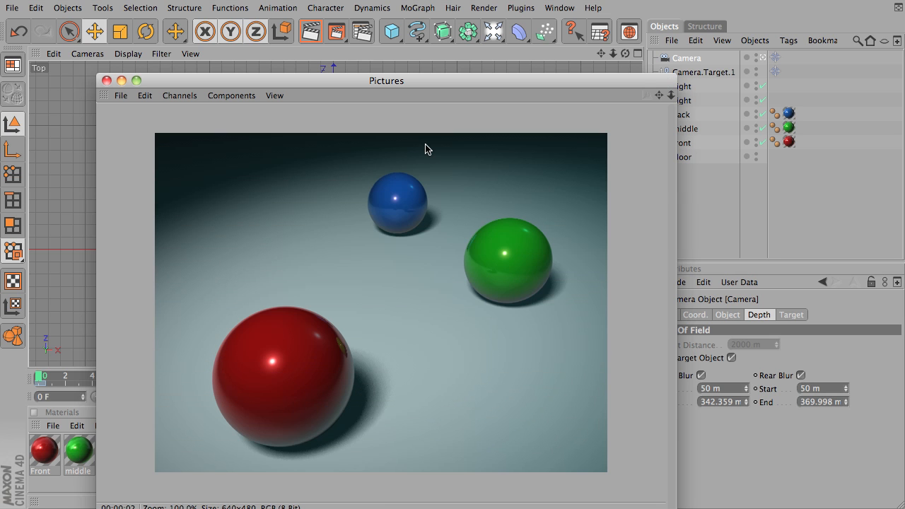
left_click(106, 80)
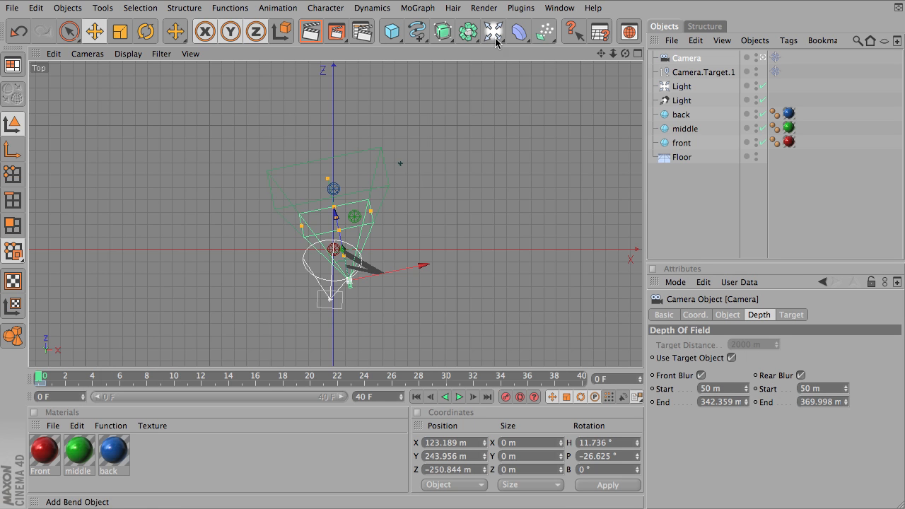
Step: Add the Depth of Field effect to the render settings and enable Use Gradients for it
left_click(361, 30)
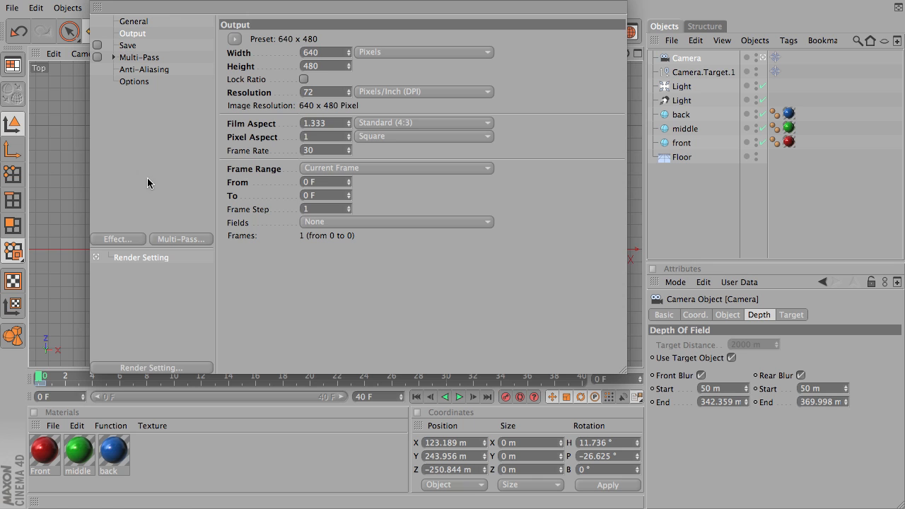
left_click(117, 239)
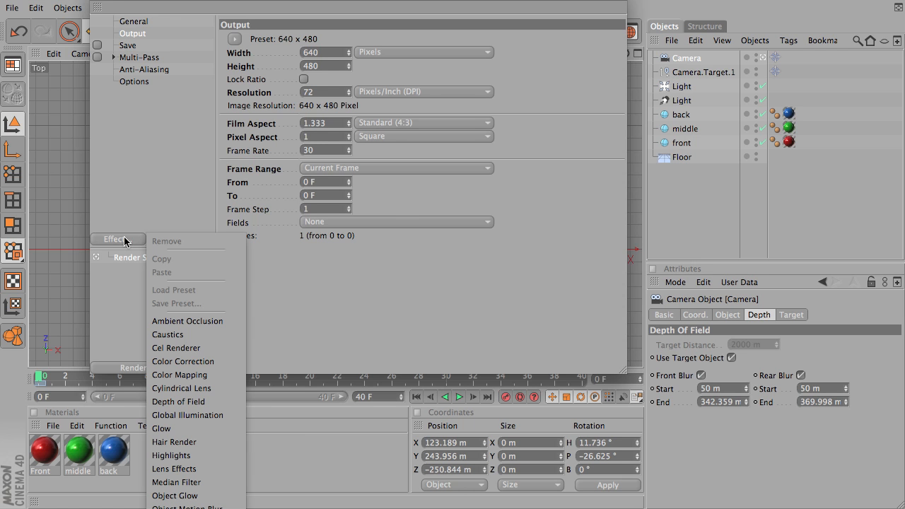
left_click(195, 408)
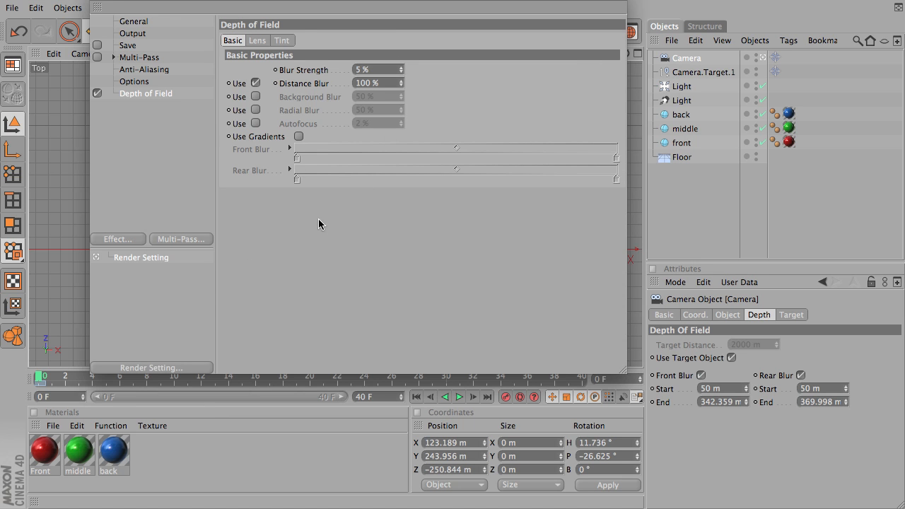
left_click(298, 137)
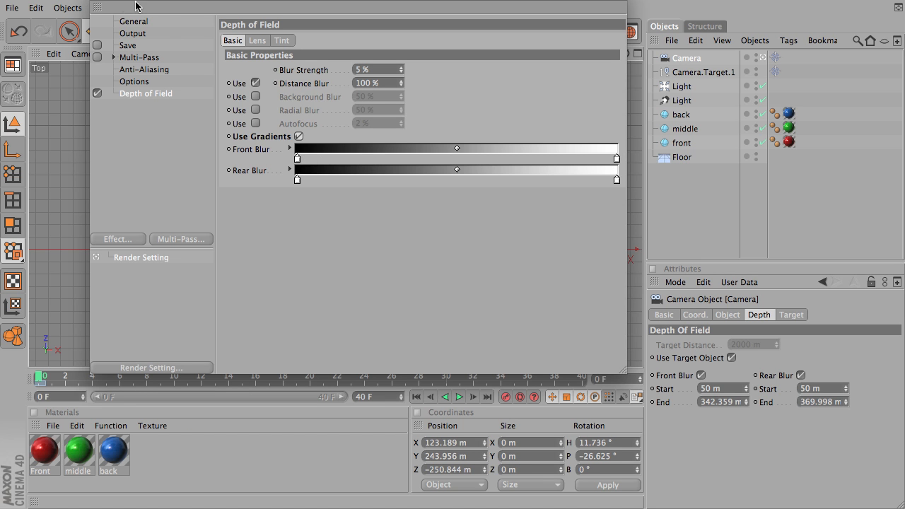
left_click(99, 5)
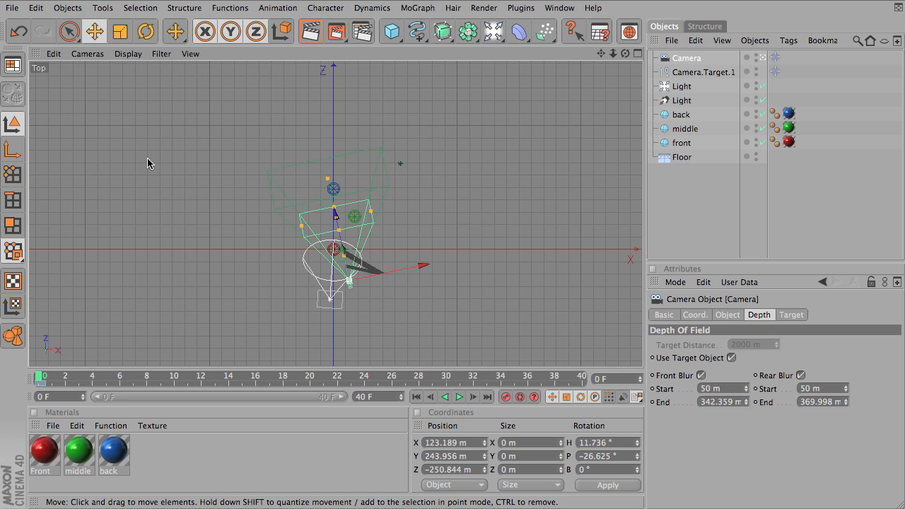
Step: Render the frame with the Depth of Field effect and reposition the picture viewer to inspect the blur on the spheres
key("shift+r")
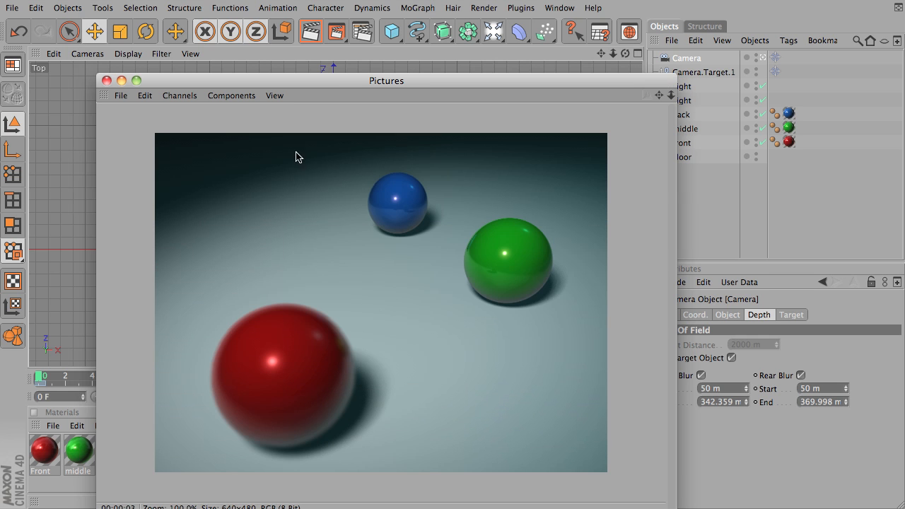
left_click_drag(336, 82, 306, 31)
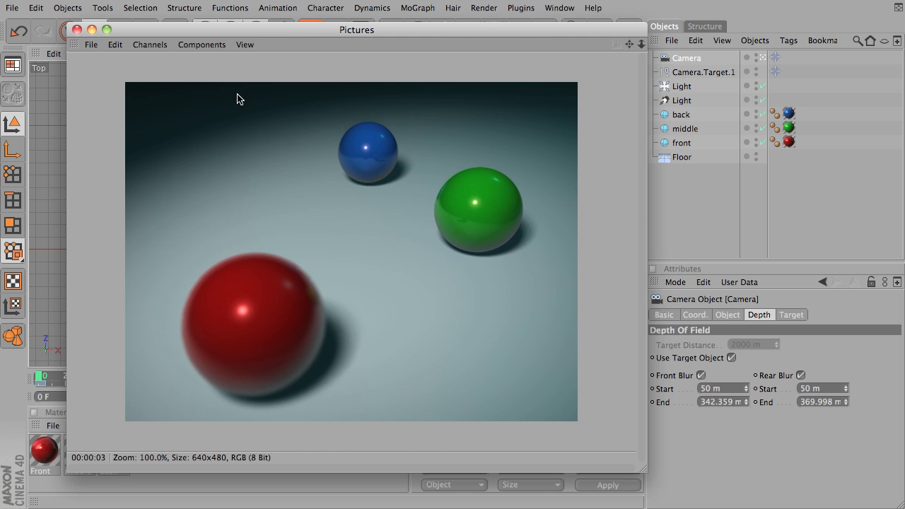
left_click(77, 30)
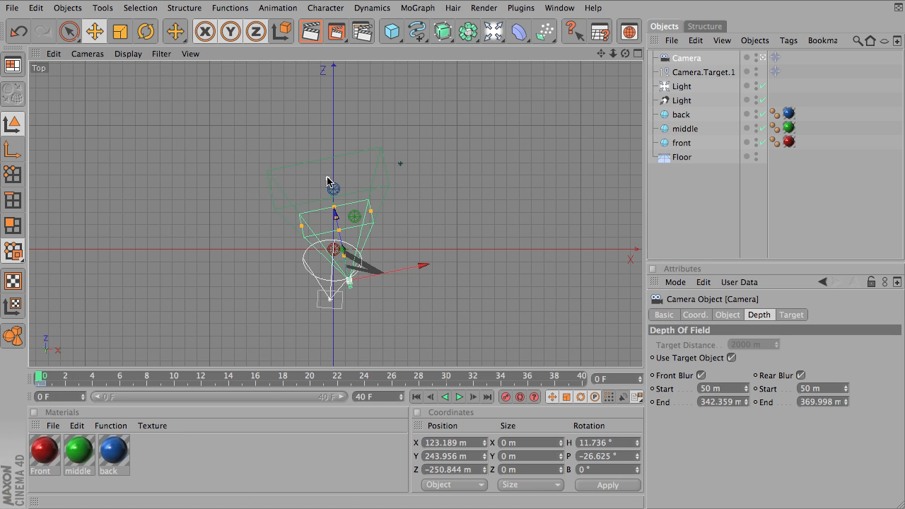
Step: Shorten the camera's Rear Blur end distance to about 233 m in the Top view and test-render the frame
left_click_drag(328, 179, 331, 191)
key("shift+r")
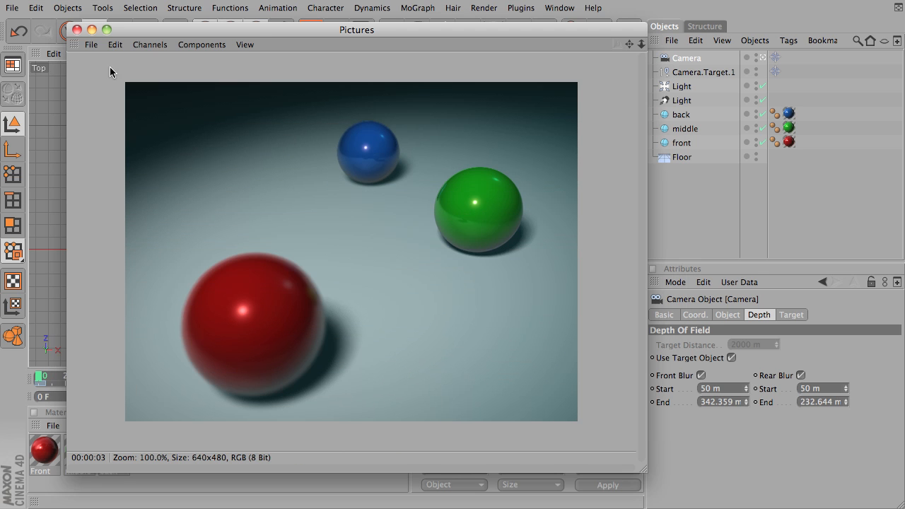
left_click(77, 29)
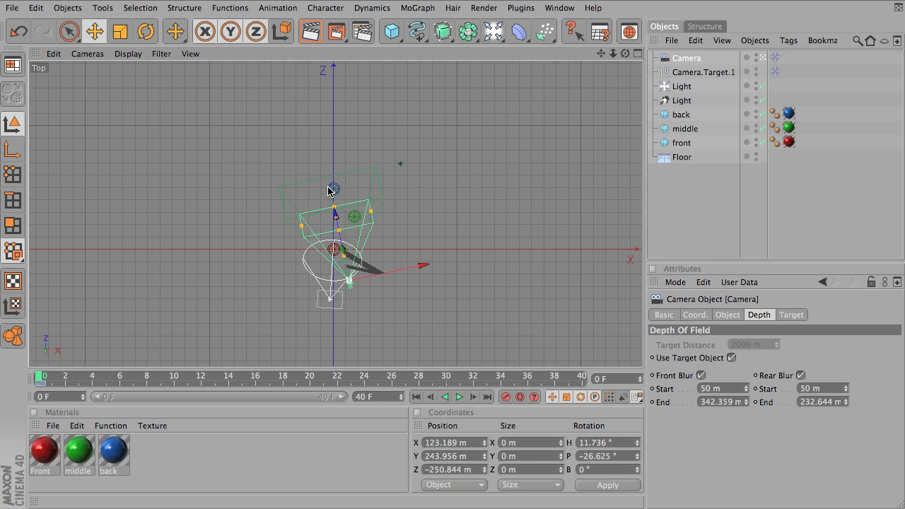
Step: Shorten the camera's Rear Blur end distance to about 164 m in the Top view and check it with another render
left_click_drag(330, 196, 333, 199)
key("shift+r")
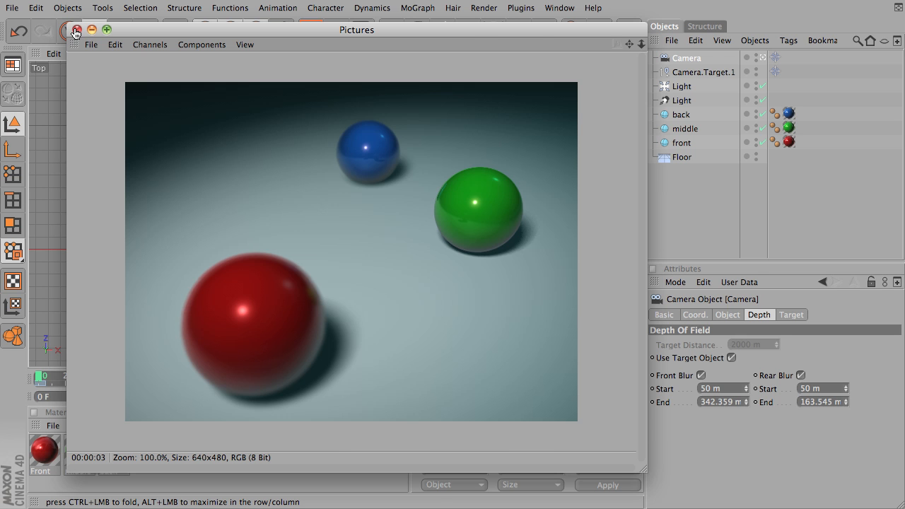
left_click(76, 30)
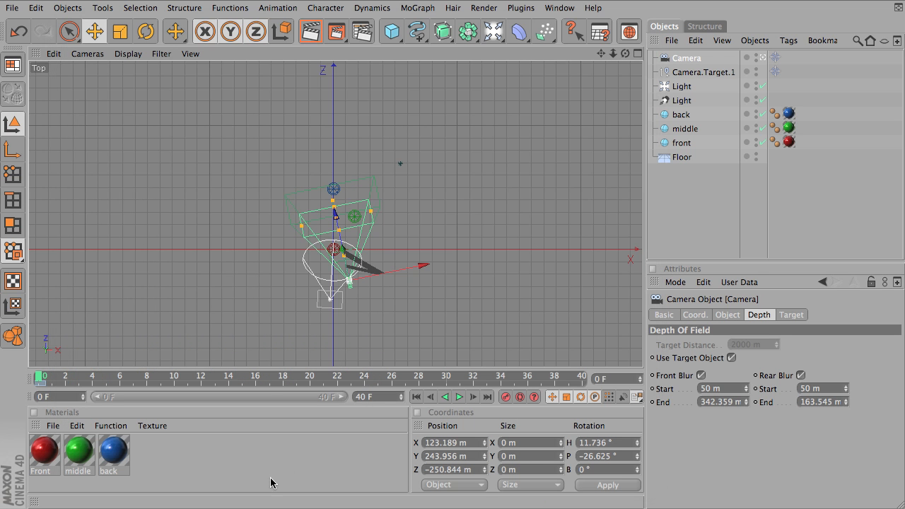